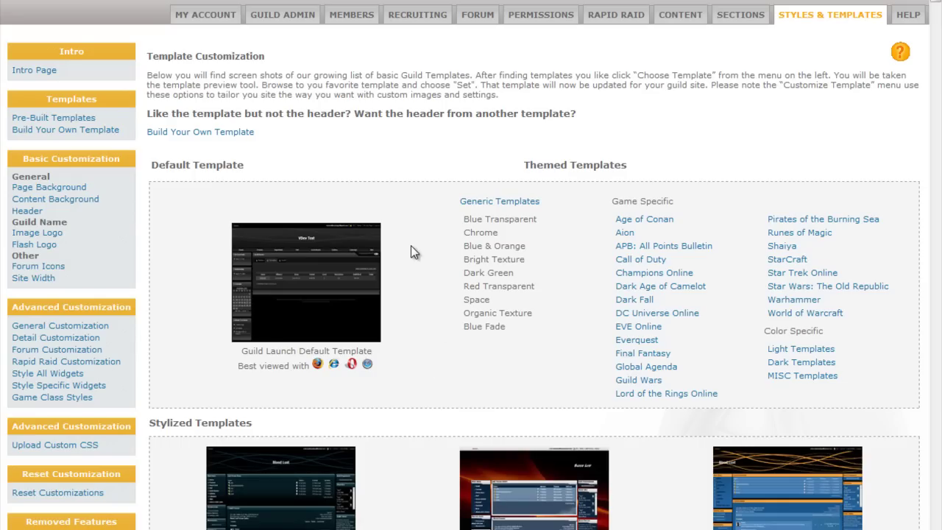
{"action": "scroll", "coordinate": [421, 287], "scroll_direction": "down", "scroll_amount": 7}
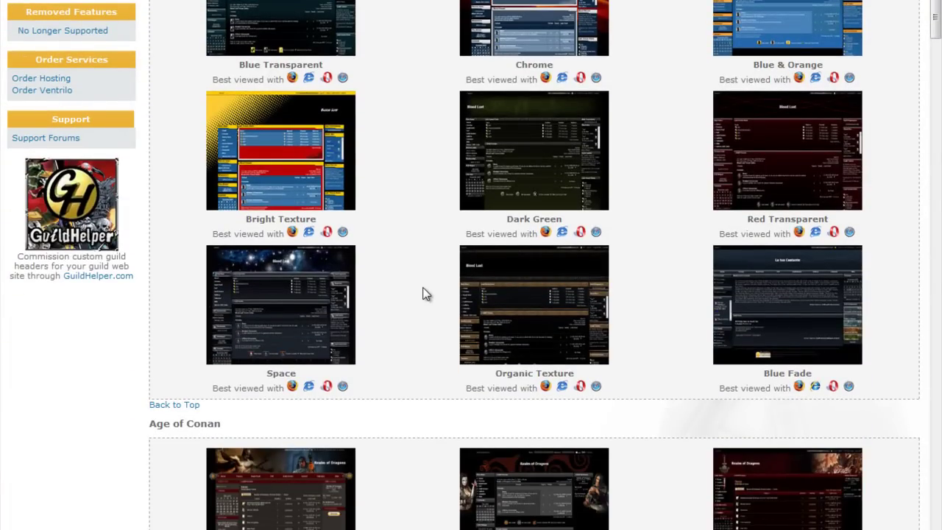
{"action": "scroll", "coordinate": [423, 293], "scroll_direction": "down", "scroll_amount": 7}
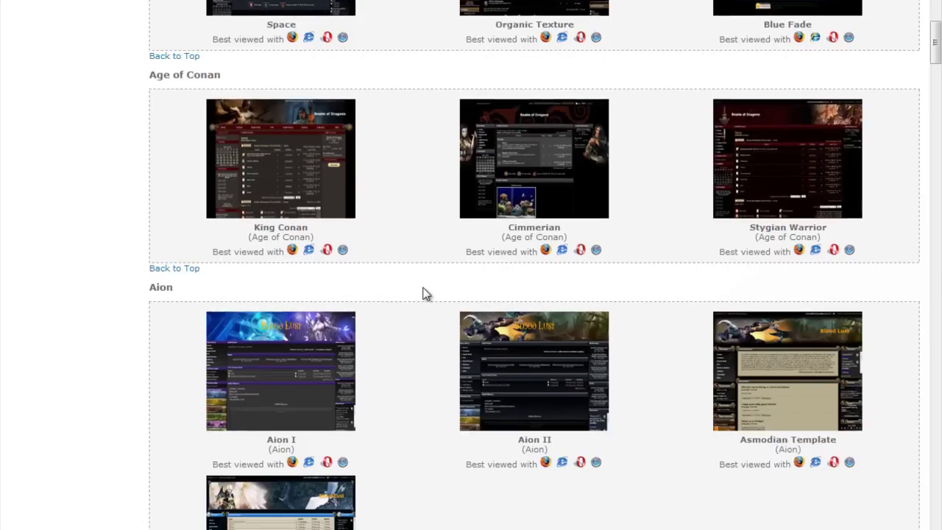
{"action": "scroll", "coordinate": [501, 313], "scroll_direction": "down", "scroll_amount": 3}
{"action": "scroll", "coordinate": [536, 351], "scroll_direction": "up", "scroll_amount": 7}
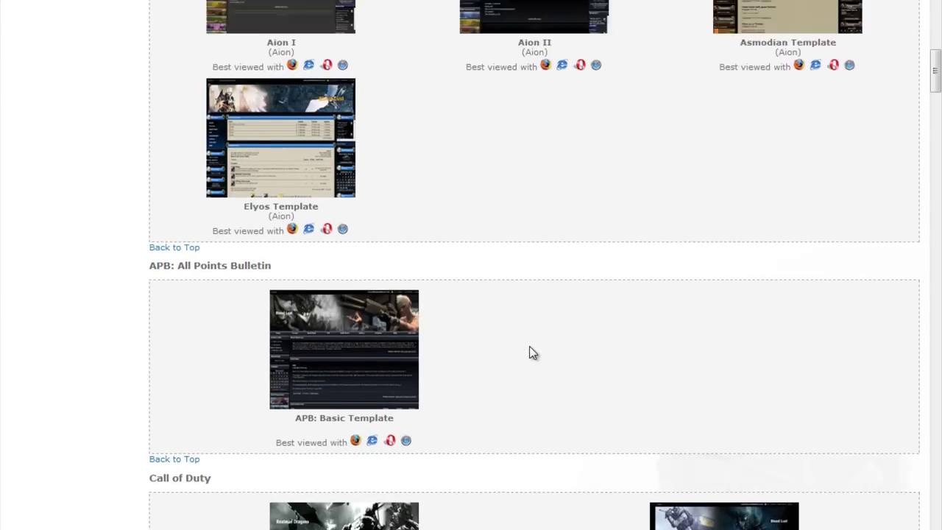
{"action": "scroll", "coordinate": [412, 391], "scroll_direction": "up", "scroll_amount": 8}
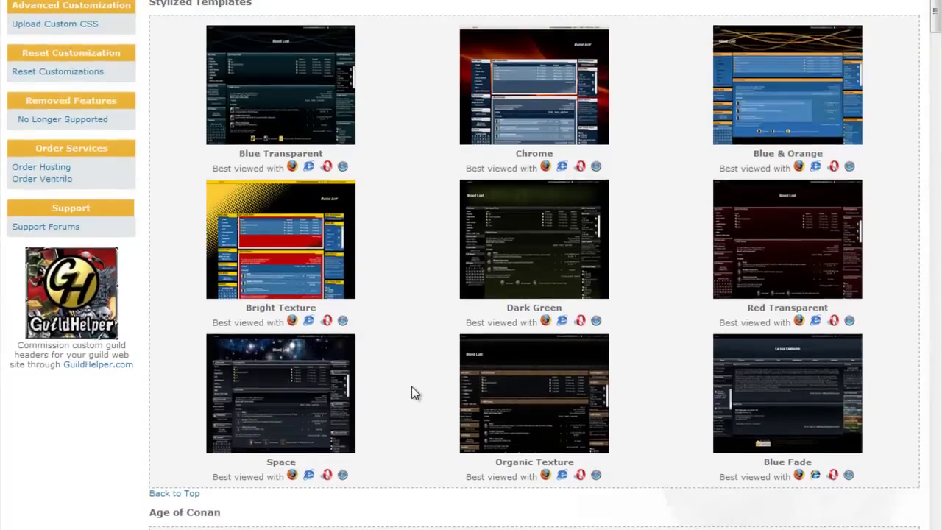
{"action": "scroll", "coordinate": [413, 392], "scroll_direction": "down", "scroll_amount": 2}
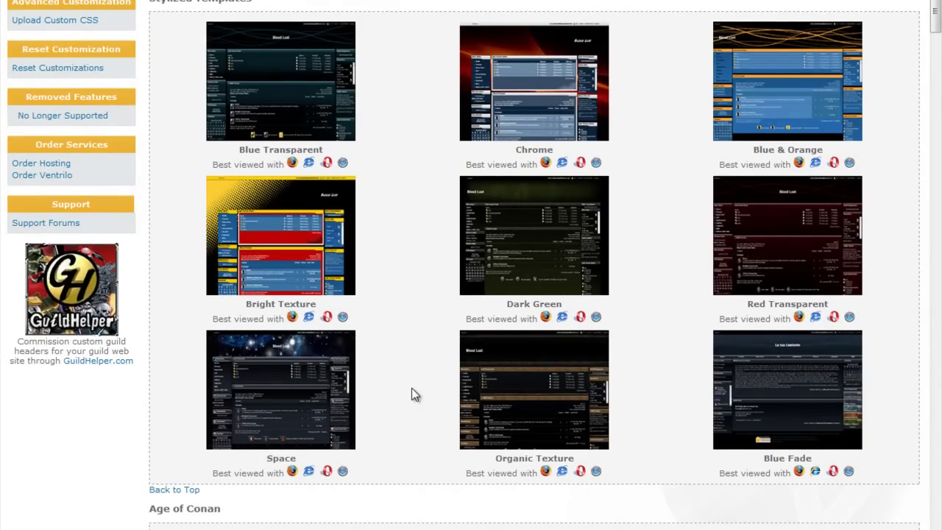
{"action": "scroll", "coordinate": [411, 398], "scroll_direction": "down", "scroll_amount": 1}
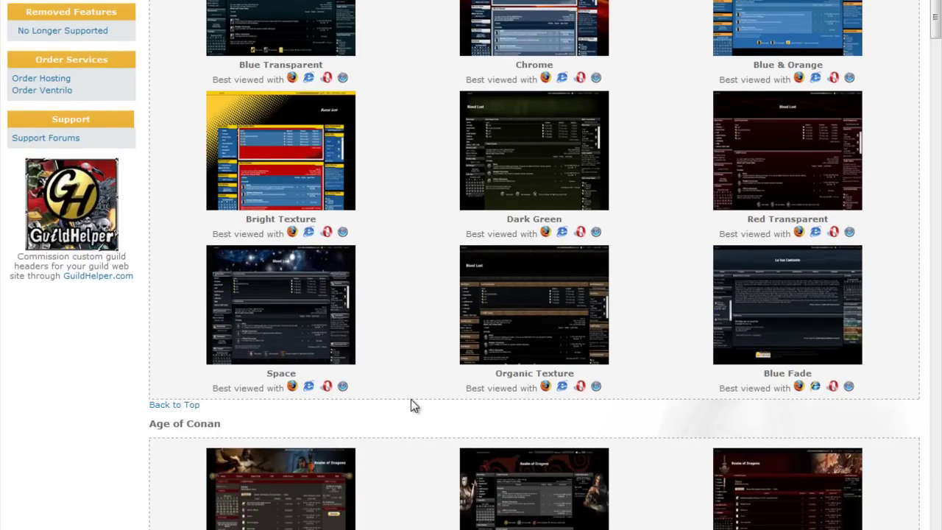
{"action": "scroll", "coordinate": [411, 404], "scroll_direction": "down", "scroll_amount": 3}
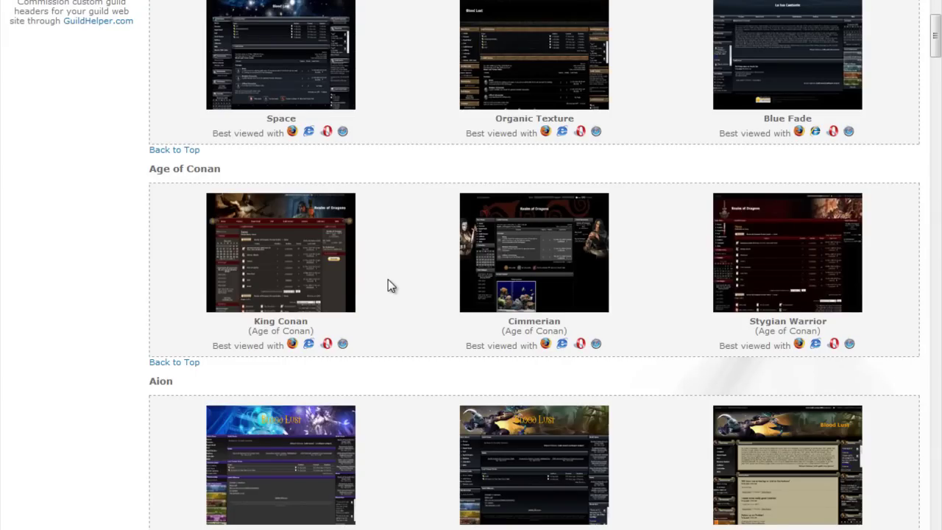
{"action": "scroll", "coordinate": [388, 278], "scroll_direction": "down", "scroll_amount": 1}
{"action": "scroll", "coordinate": [388, 278], "scroll_direction": "up", "scroll_amount": 7}
{"action": "scroll", "coordinate": [390, 284], "scroll_direction": "up", "scroll_amount": 3}
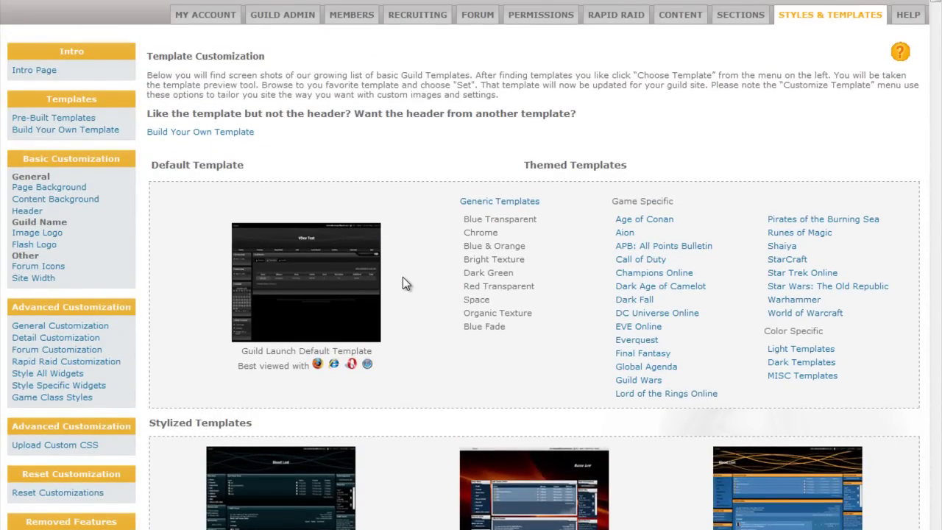
{"action": "scroll", "coordinate": [403, 276], "scroll_direction": "down", "scroll_amount": 9}
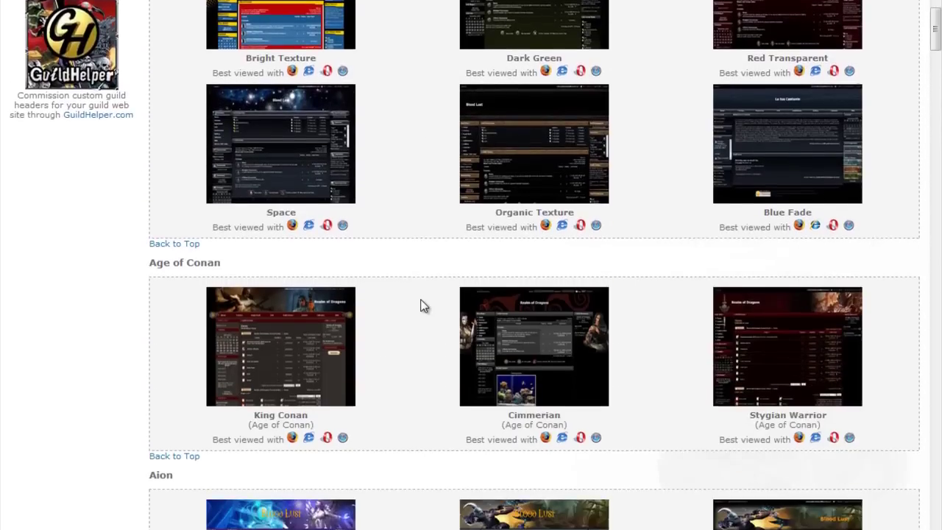
{"action": "scroll", "coordinate": [423, 306], "scroll_direction": "down", "scroll_amount": 11}
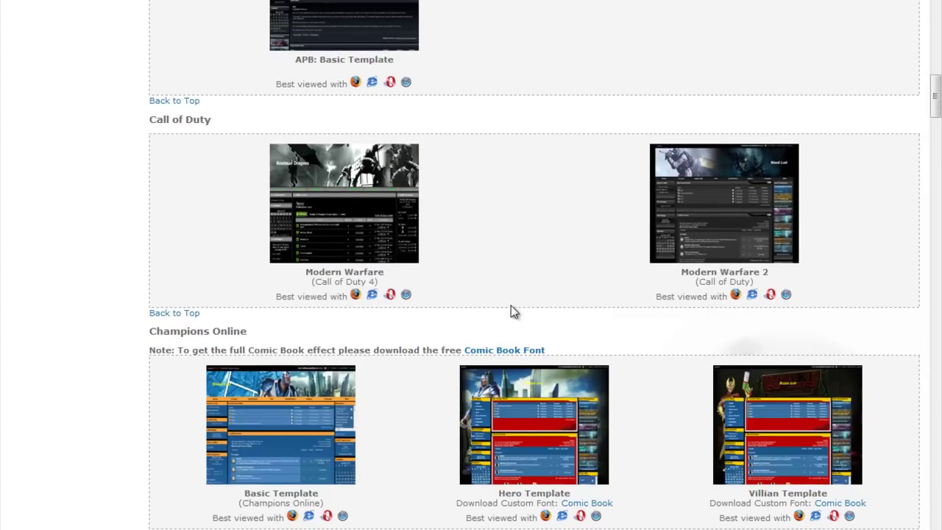
{"action": "scroll", "coordinate": [498, 307], "scroll_direction": "down", "scroll_amount": 8}
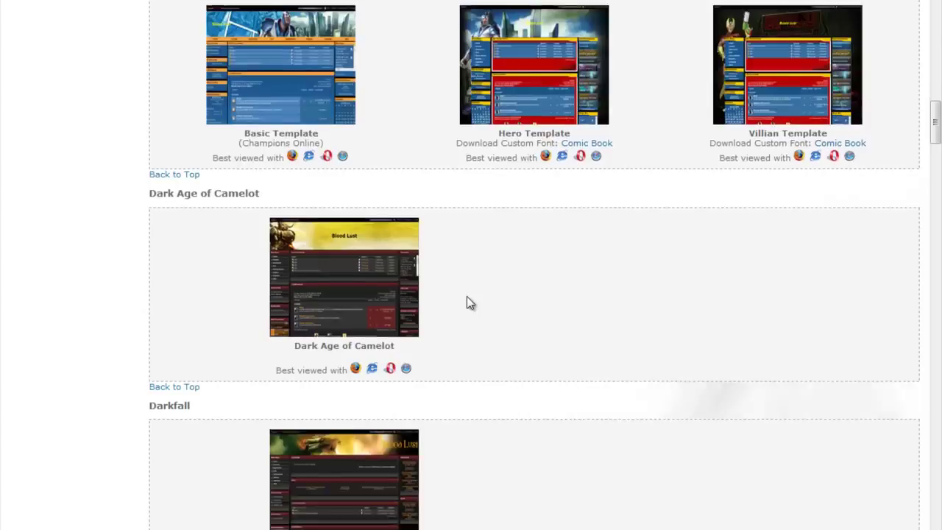
{"action": "scroll", "coordinate": [552, 311], "scroll_direction": "up", "scroll_amount": 9}
{"action": "scroll", "coordinate": [554, 312], "scroll_direction": "up", "scroll_amount": 20}
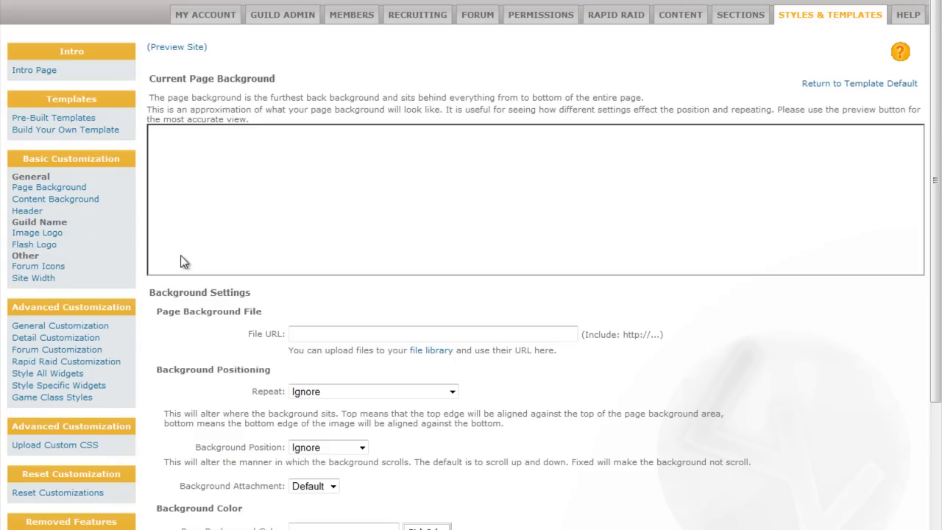
Step: Review the page background settings, leaving Background Attachment at Default
{"action": "scroll", "coordinate": [546, 294], "scroll_direction": "down", "scroll_amount": 5}
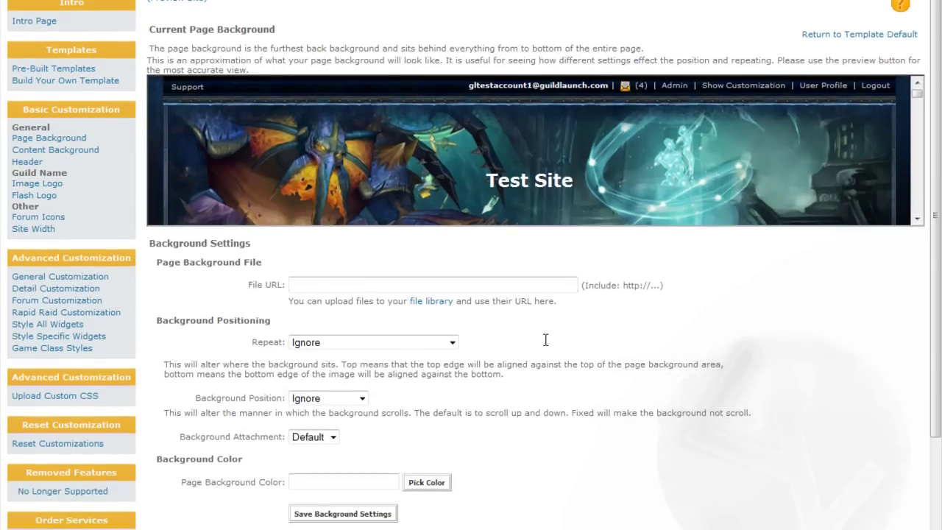
{"action": "scroll", "coordinate": [548, 345], "scroll_direction": "up", "scroll_amount": 1}
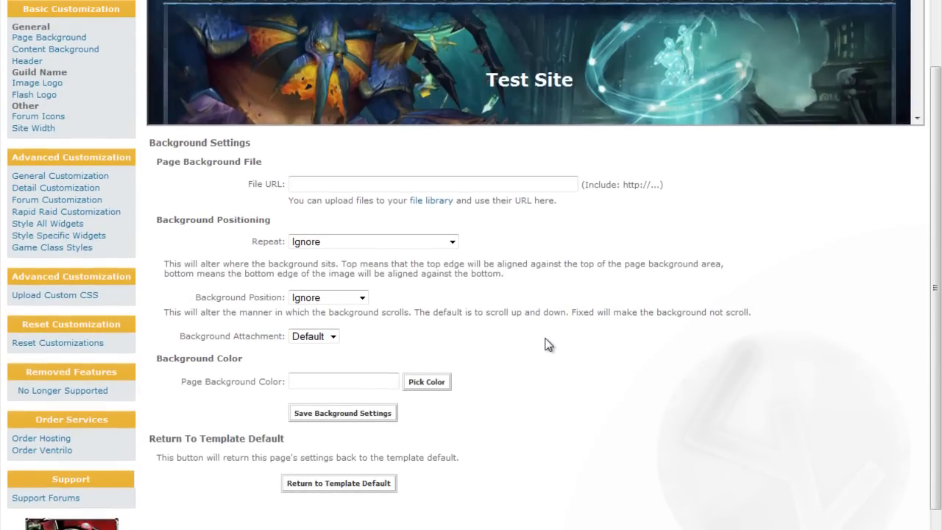
{"action": "scroll", "coordinate": [918, 19], "scroll_direction": "down", "scroll_amount": 3}
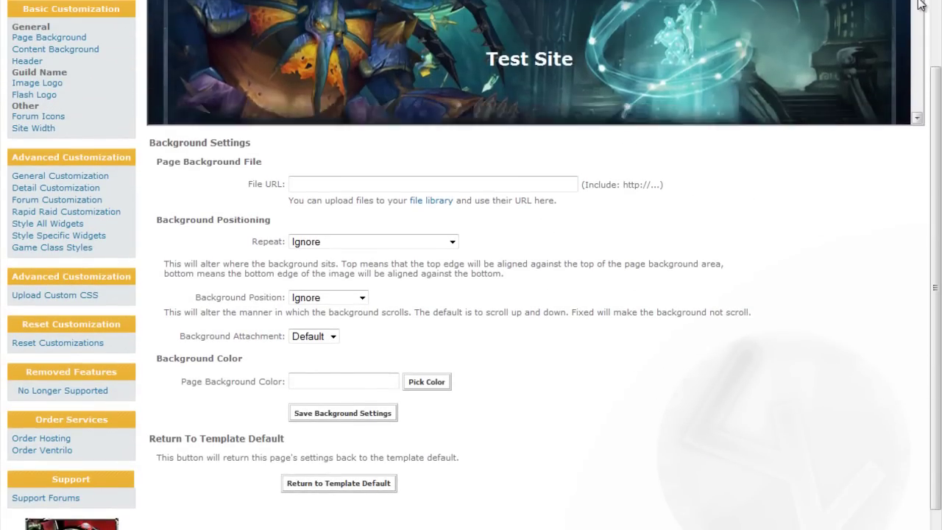
{"action": "scroll", "coordinate": [918, 19], "scroll_direction": "up", "scroll_amount": 3}
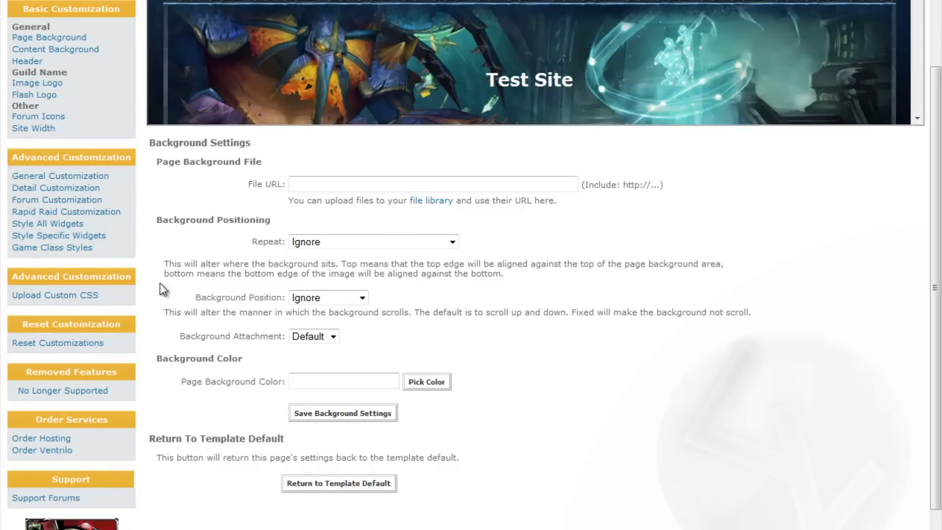
{"action": "left_click", "coordinate": [332, 336]}
{"action": "left_click", "coordinate": [421, 339]}
Step: Show the Header settings: header graphic, repeat style, position and area height
{"action": "left_click", "coordinate": [33, 62]}
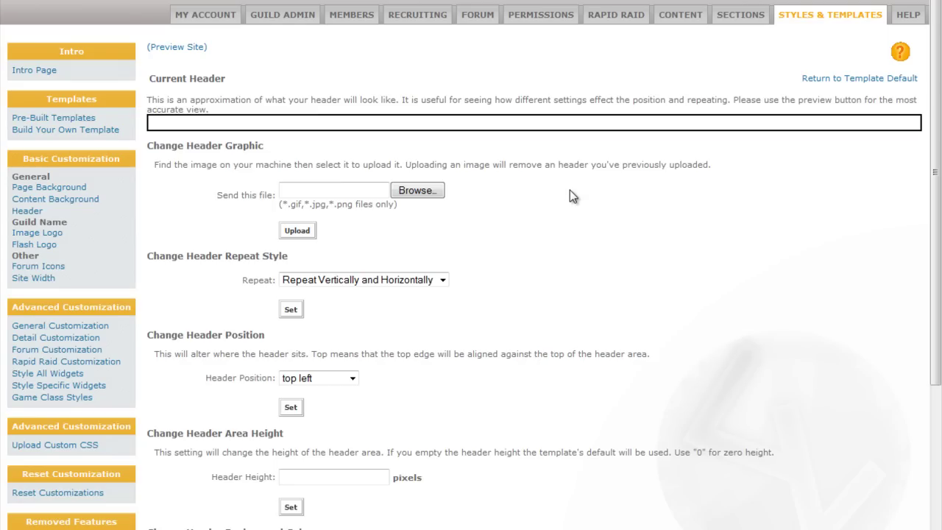
Step: Show the Guild Name image logo settings with the Test Site name preview
{"action": "left_click", "coordinate": [34, 234]}
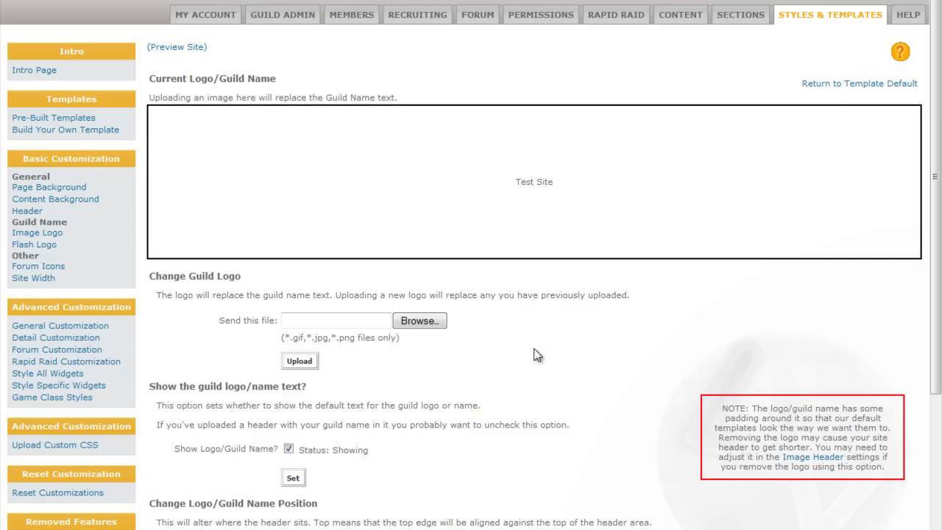
Step: Browse the Forum Icons customization table of default icons and empty override URLs
{"action": "left_click", "coordinate": [37, 266]}
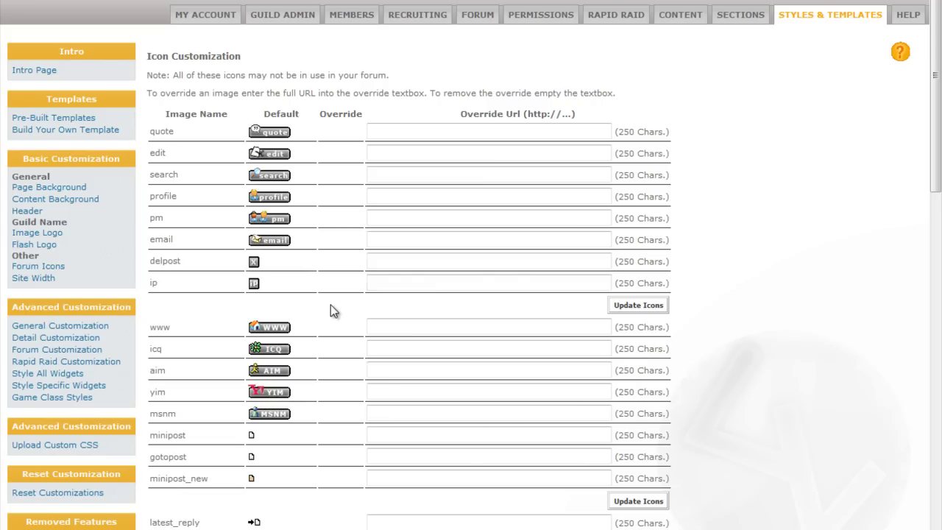
{"action": "scroll", "coordinate": [481, 316], "scroll_direction": "down", "scroll_amount": 5}
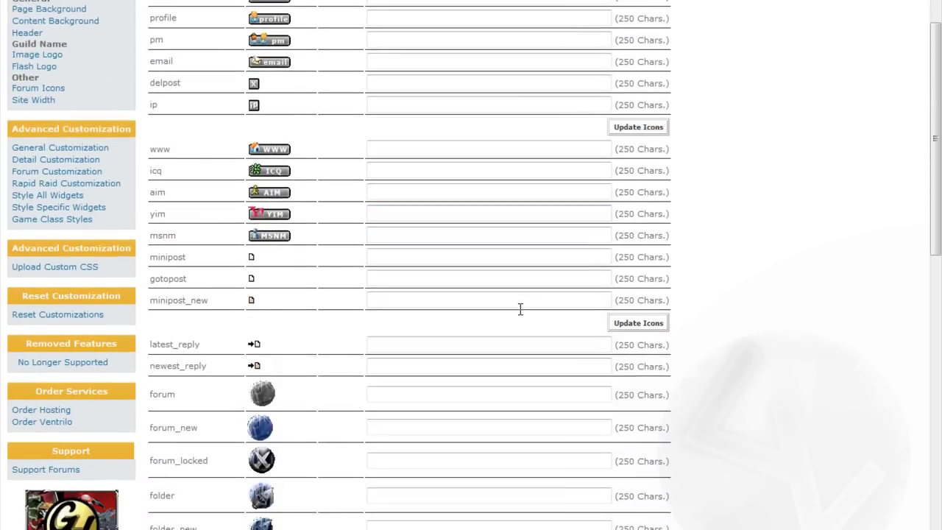
{"action": "scroll", "coordinate": [433, 309], "scroll_direction": "down", "scroll_amount": 3}
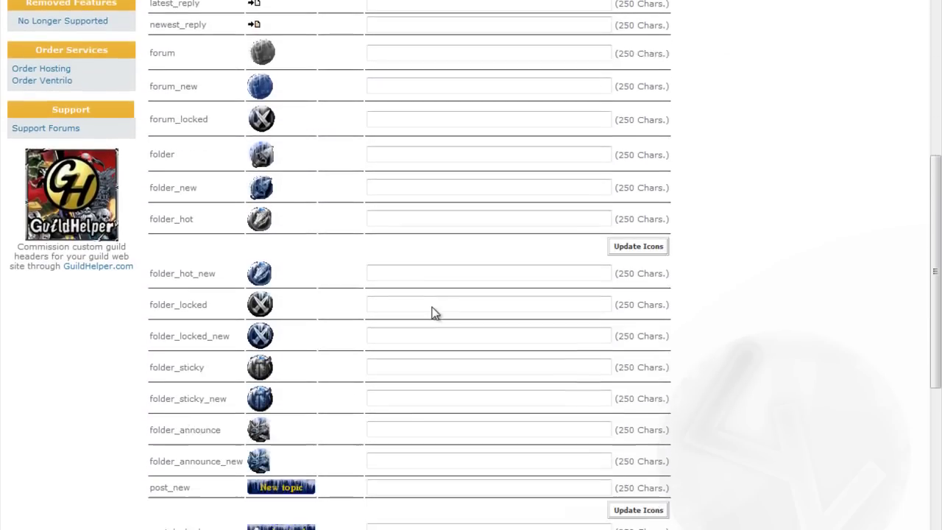
{"action": "scroll", "coordinate": [384, 311], "scroll_direction": "up", "scroll_amount": 2}
{"action": "scroll", "coordinate": [384, 305], "scroll_direction": "up", "scroll_amount": 6}
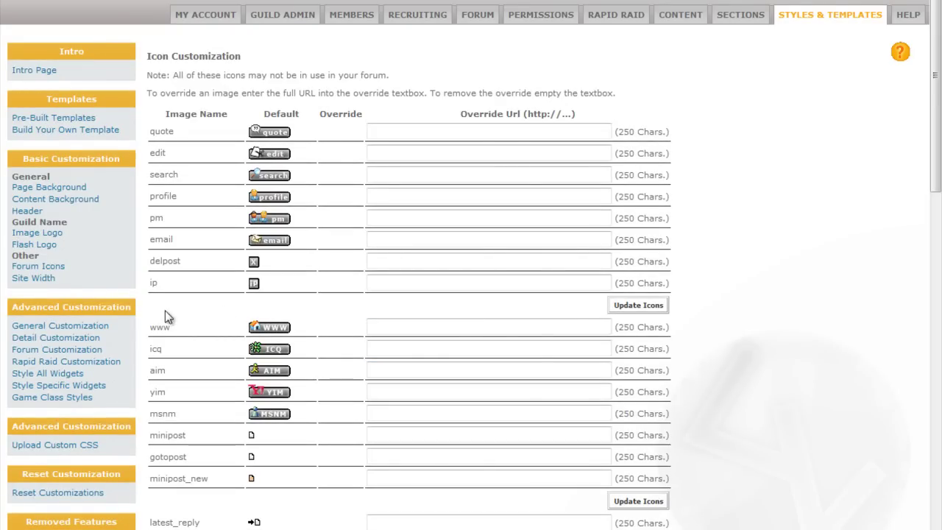
Step: Open the Upload Custom CSS page and choose direct CSS entry
{"action": "left_click", "coordinate": [33, 447]}
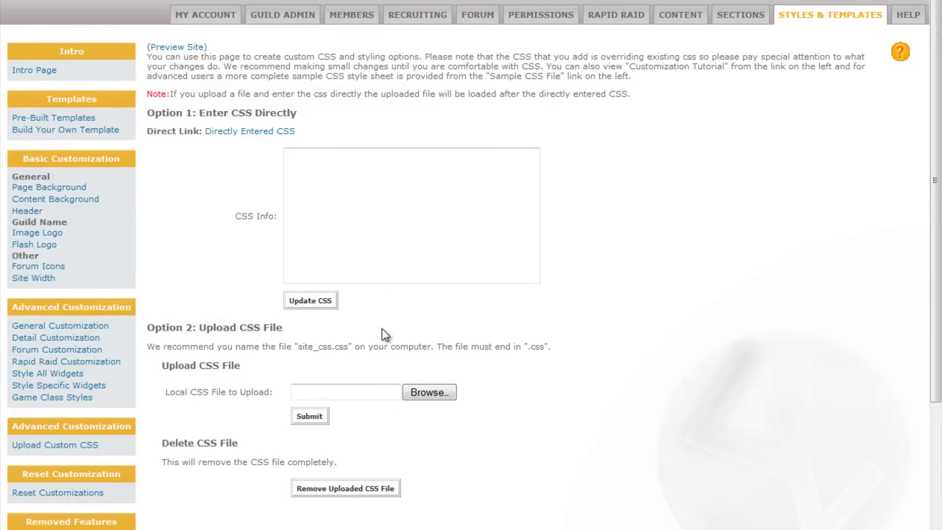
{"action": "left_click", "coordinate": [336, 237]}
{"action": "left_click", "coordinate": [331, 186]}
Step: Type the sample rule .this_is_css { } on separate lines, then return to the Intro Page
{"action": "type", "text": "sfsgsd"}
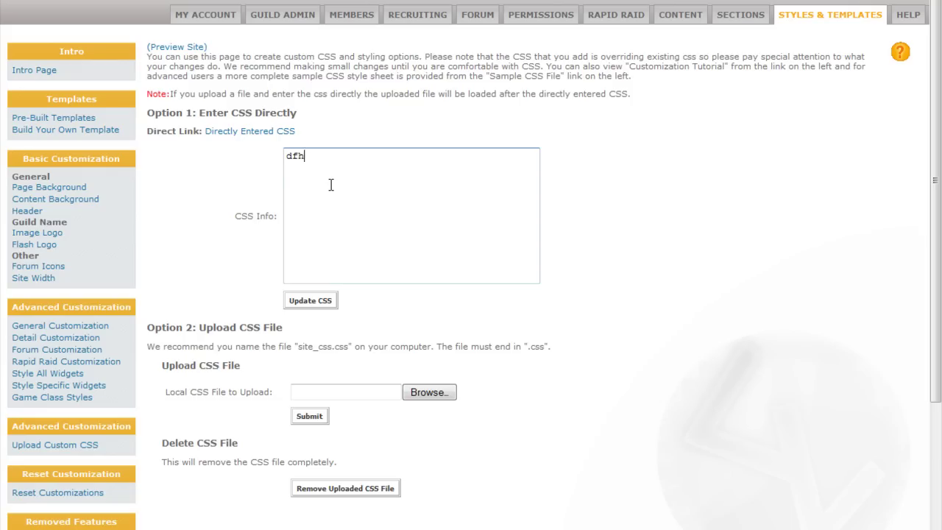
{"action": "key", "text": "BackSpace"}
{"action": "key", "text": "BackSpace"}
{"action": "key", "text": "BackSpace"}
{"action": "key", "text": "BackSpace"}
{"action": "key", "text": "BackSpace"}
{"action": "key", "text": "BackSpace"}
{"action": "type", "text": ".this_is_css"}
{"action": "key", "text": "Return"}
{"action": "type", "text": "{"}
{"action": "key", "text": "Return"}
{"action": "key", "text": "Return"}
{"action": "type", "text": "{"}
{"action": "key", "text": "BackSpace"}
{"action": "type", "text": "}"}
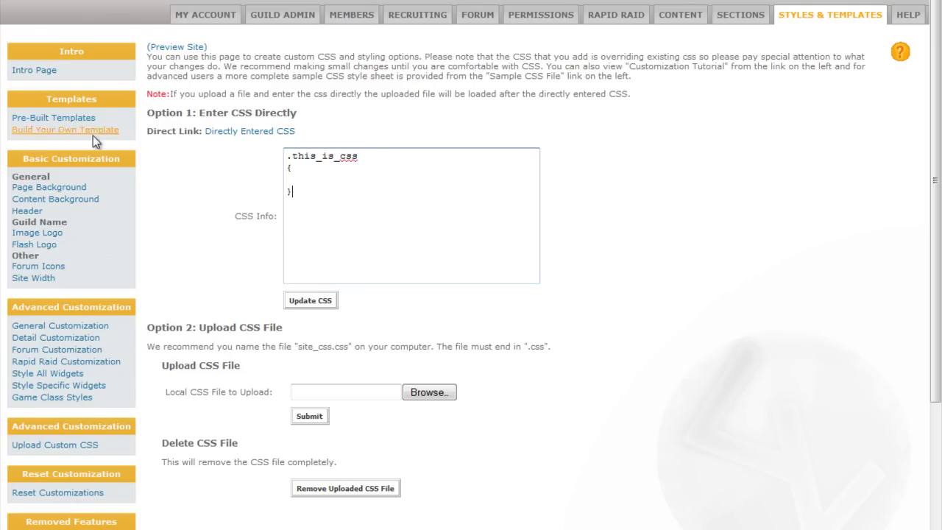
{"action": "left_click", "coordinate": [22, 71]}
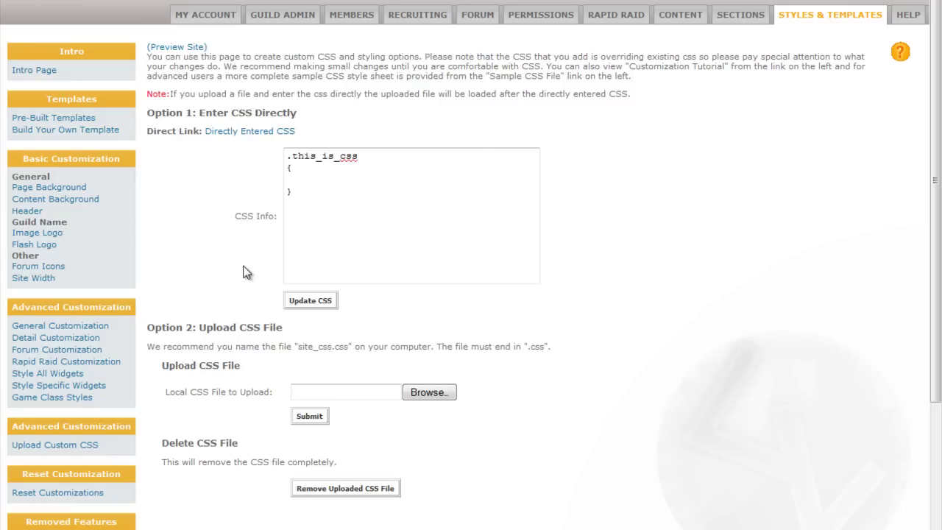